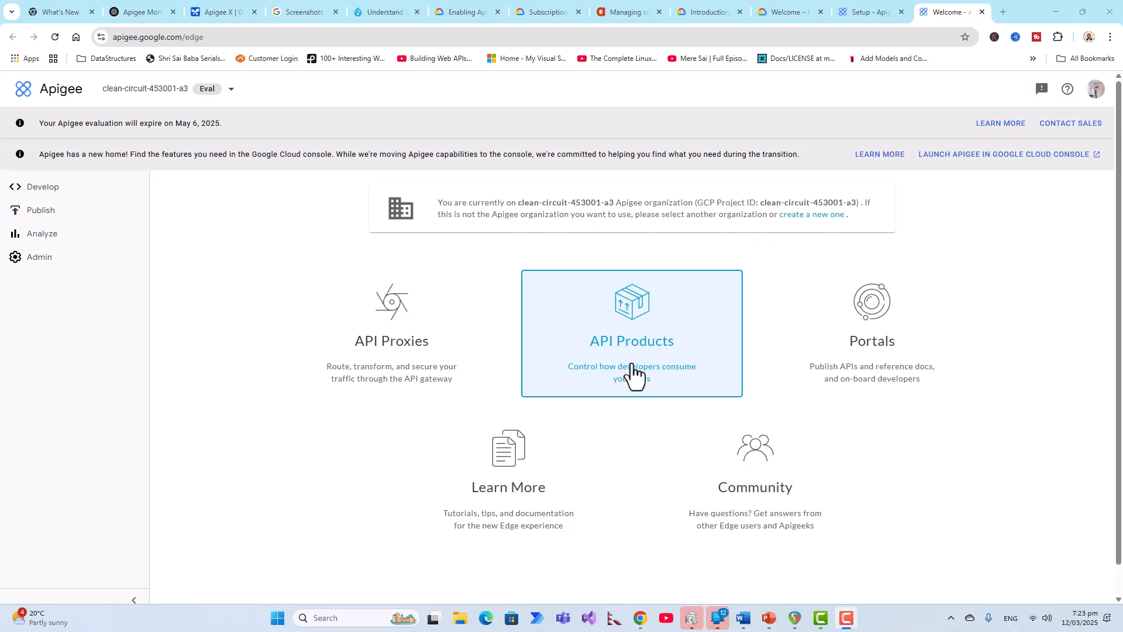
Start a new API product and assign it to the eval environment
left_click(632, 374)
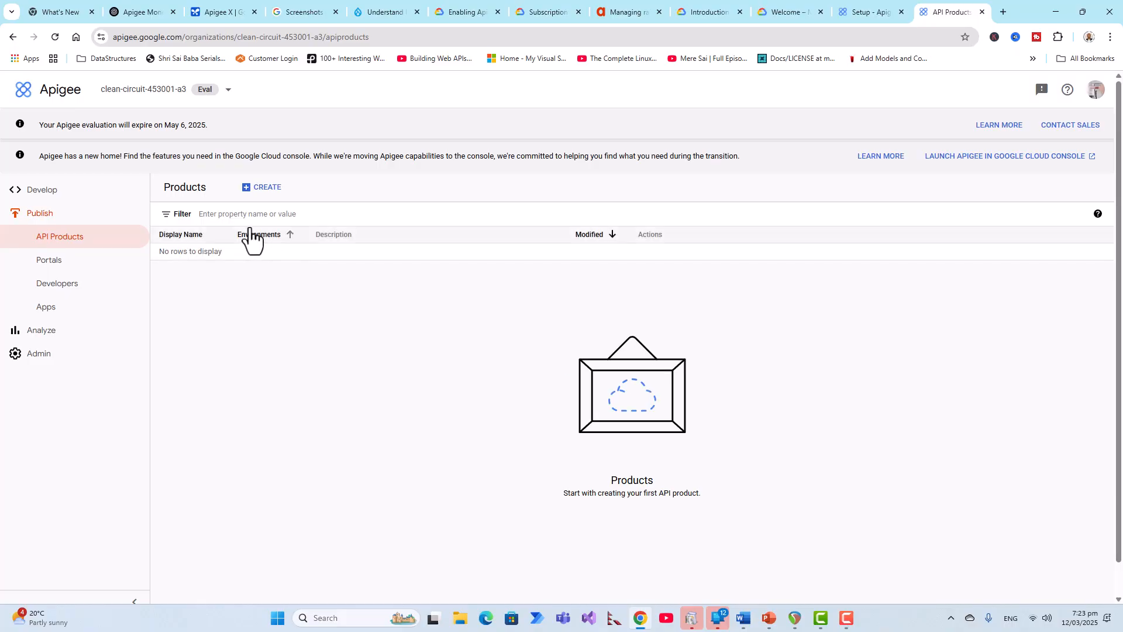
left_click(264, 189)
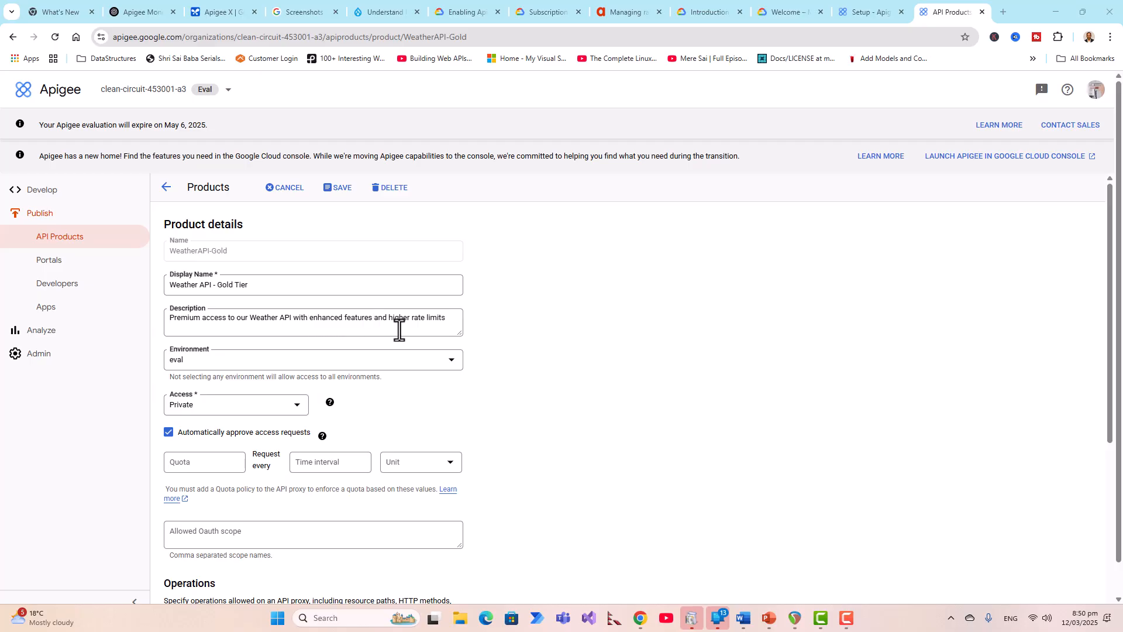
left_click(451, 364)
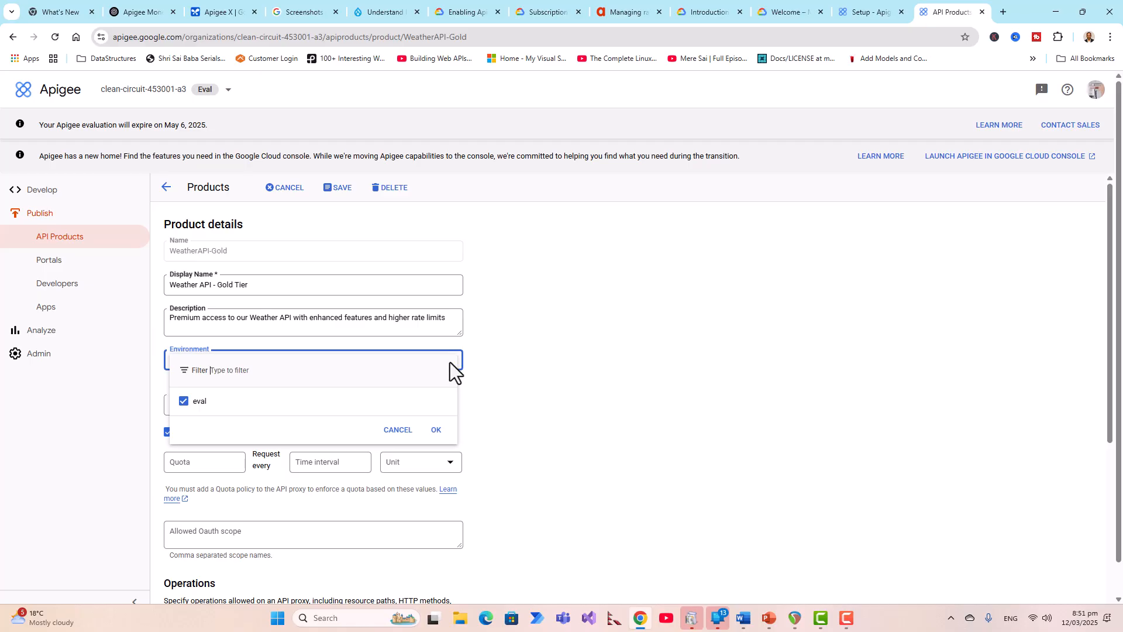
left_click(436, 430)
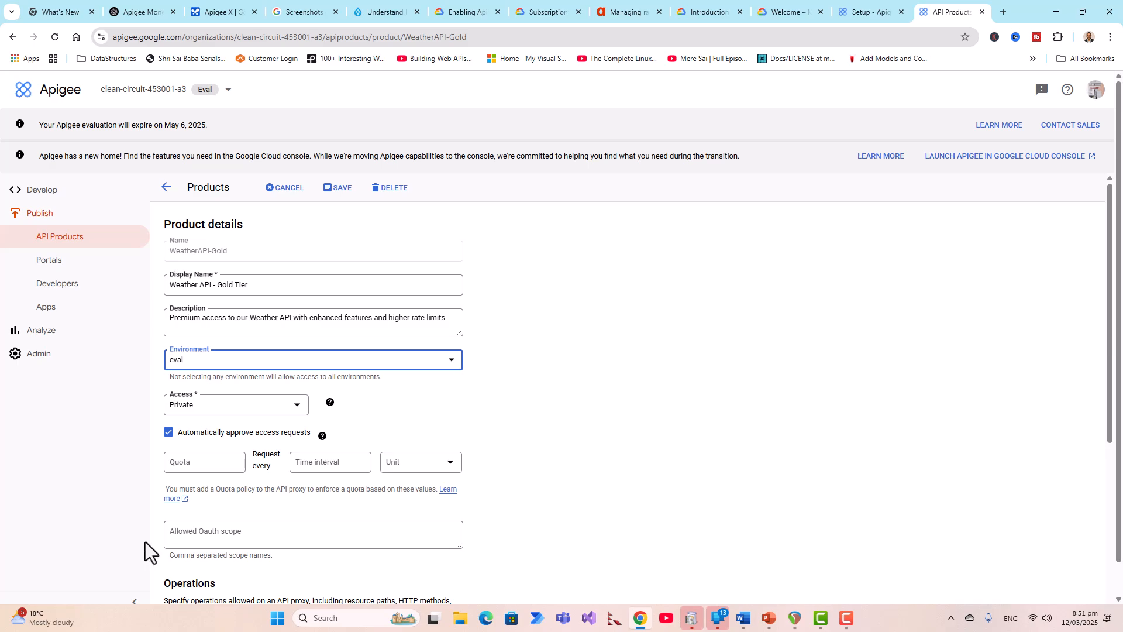
Set the product's quota to 1000 requests every 1 minute and allow the OAuth scopes read_weather, read_forecast, location_access and admin_access
left_click(187, 461)
type("1000")
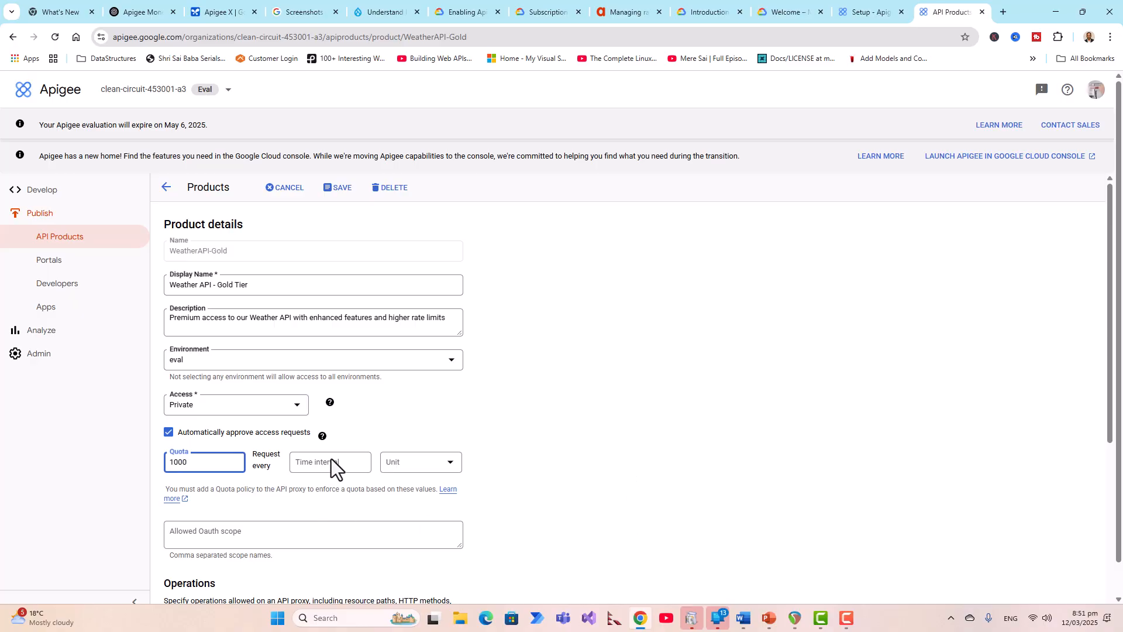
left_click(452, 465)
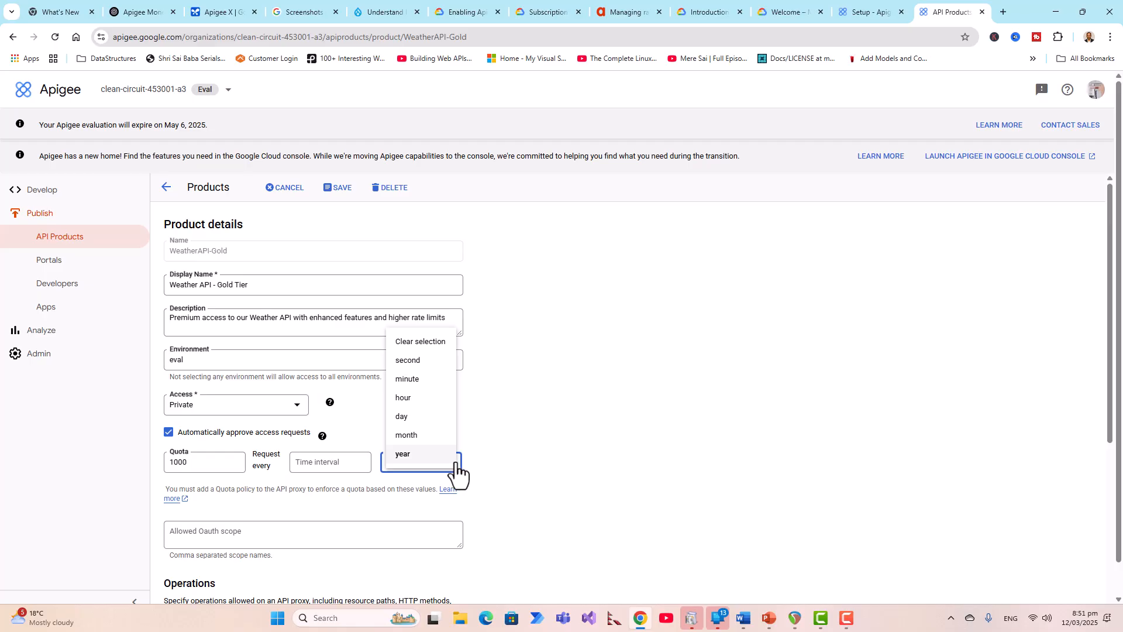
left_click(410, 380)
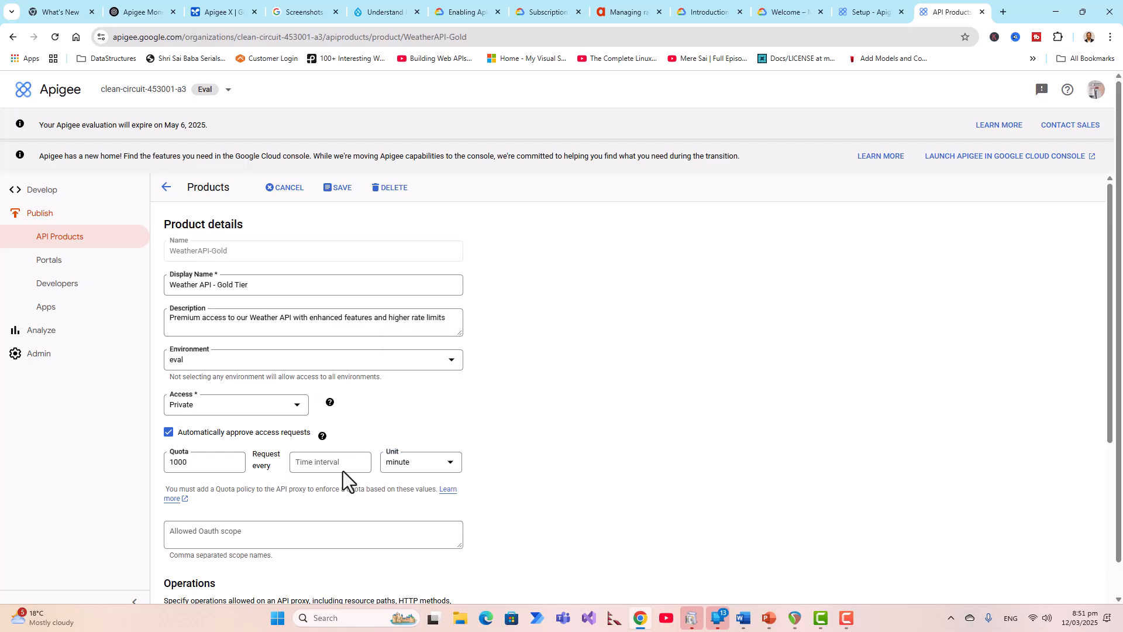
left_click(342, 470)
type("1")
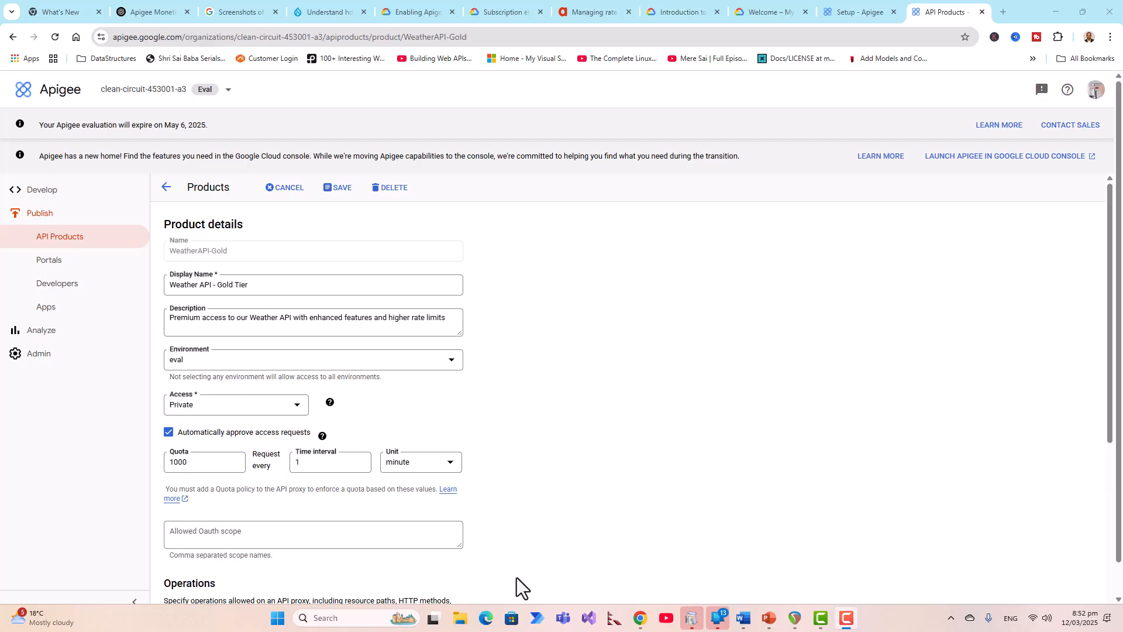
left_click(241, 542)
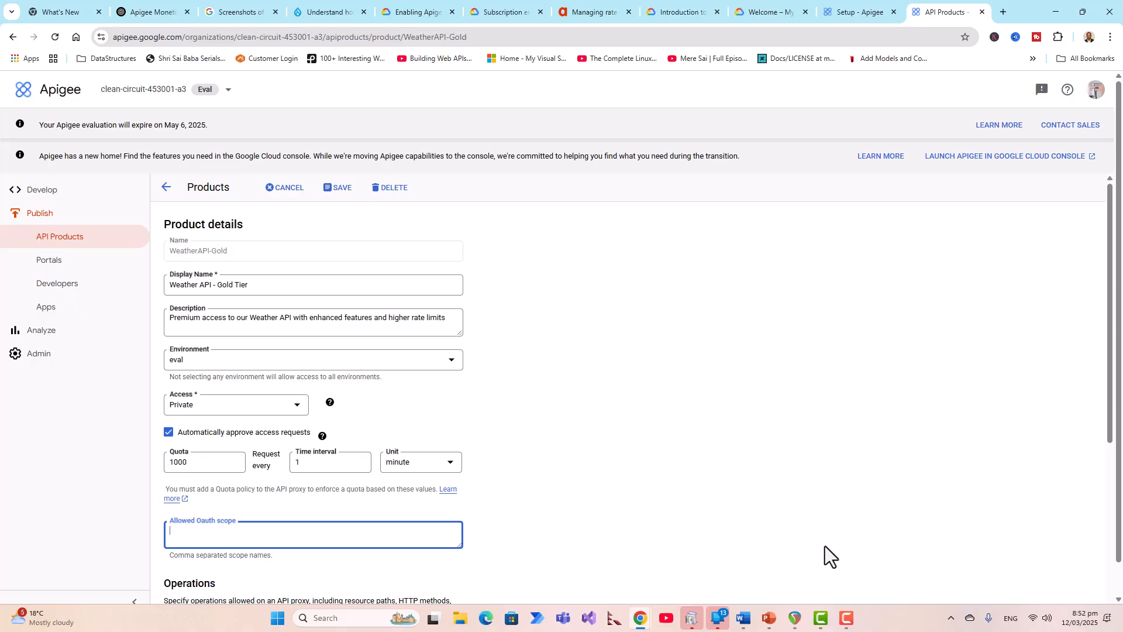
type("read")
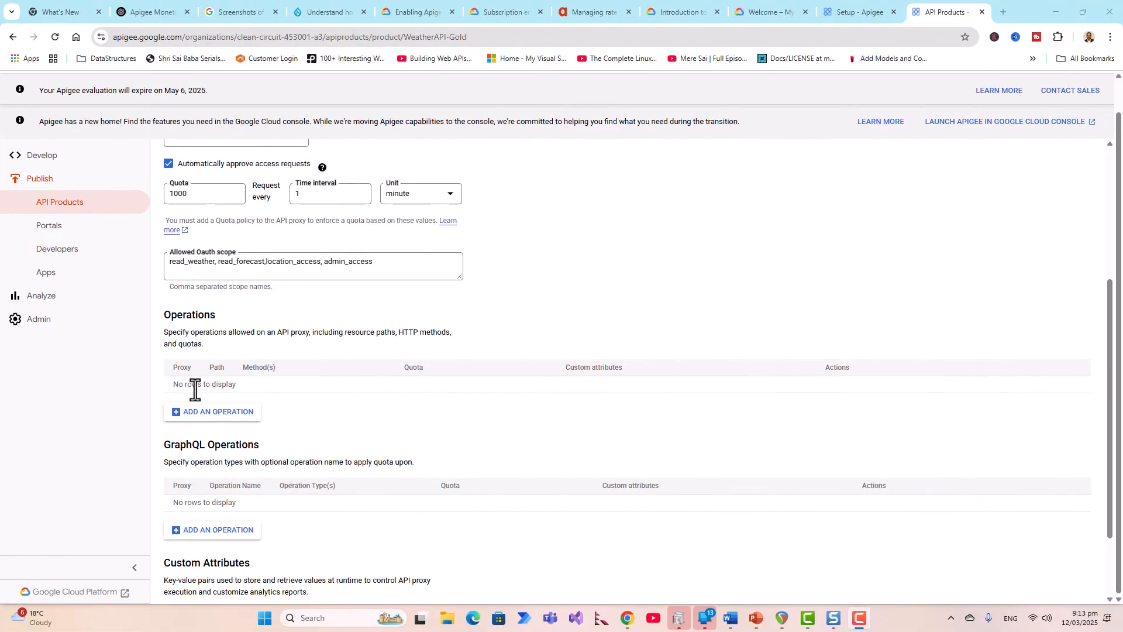
Add an operation to the product for the hello-world API proxy with the path /
left_click(229, 418)
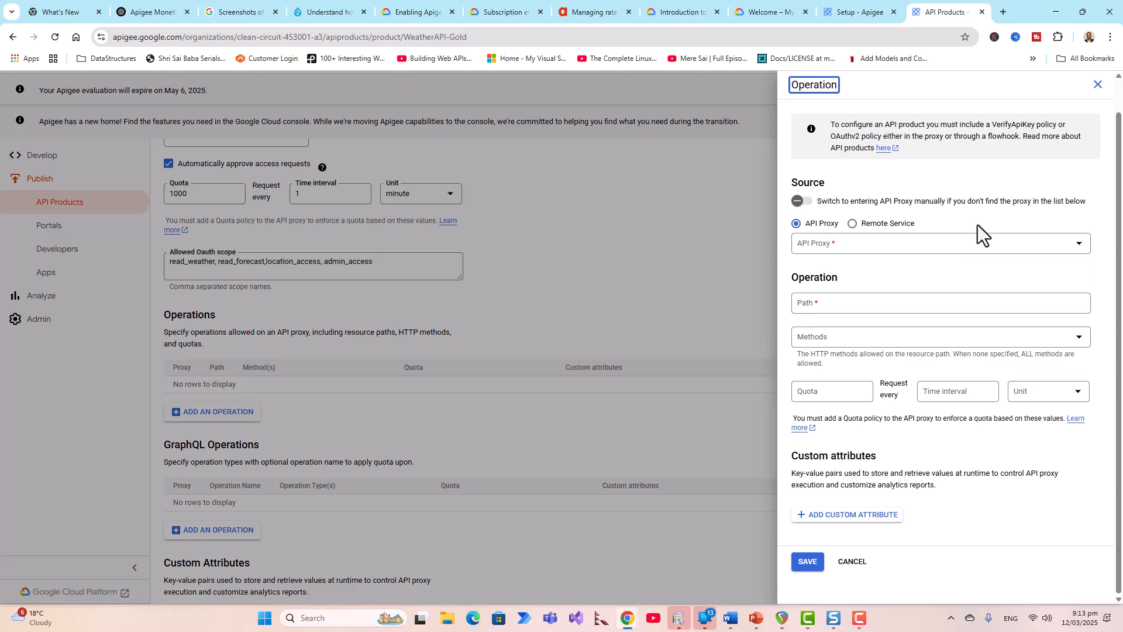
left_click(1081, 246)
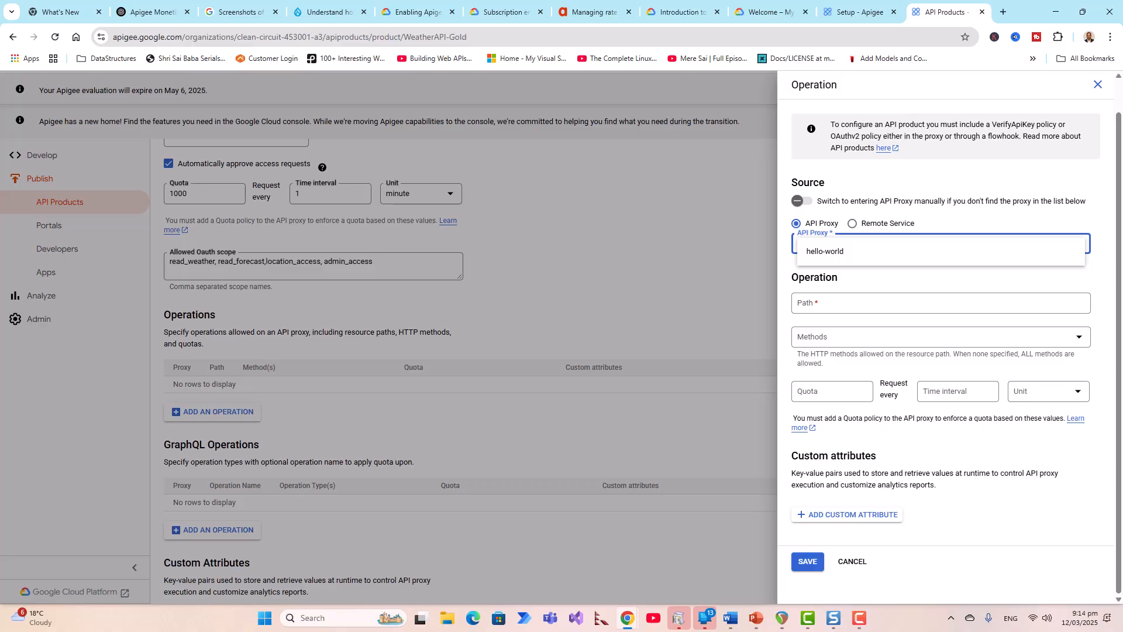
left_click(812, 251)
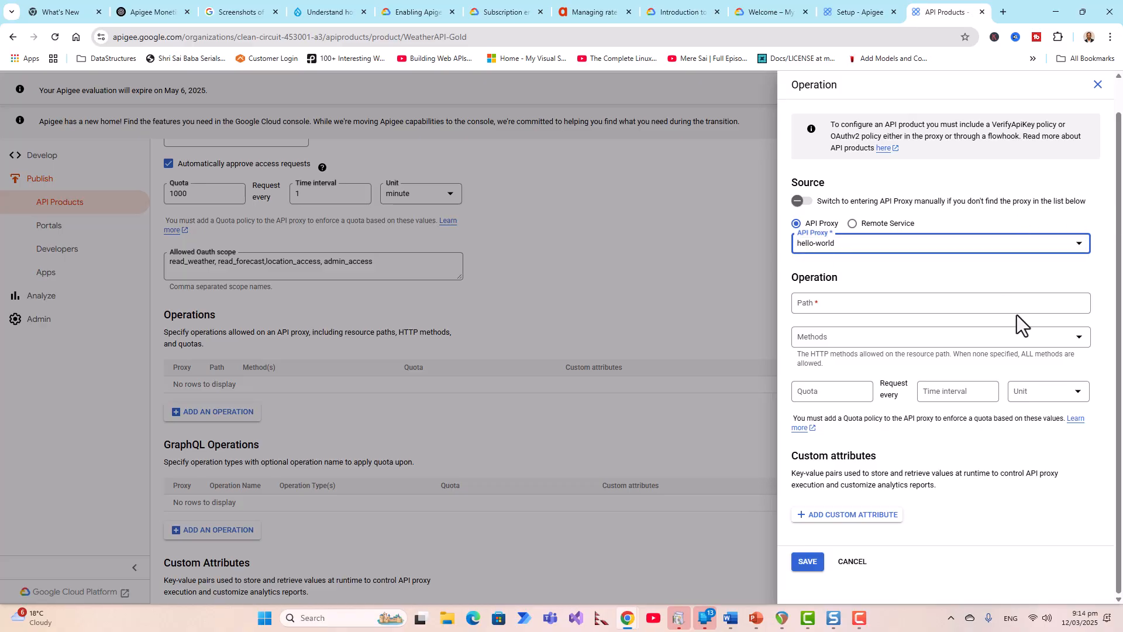
left_click(1073, 307)
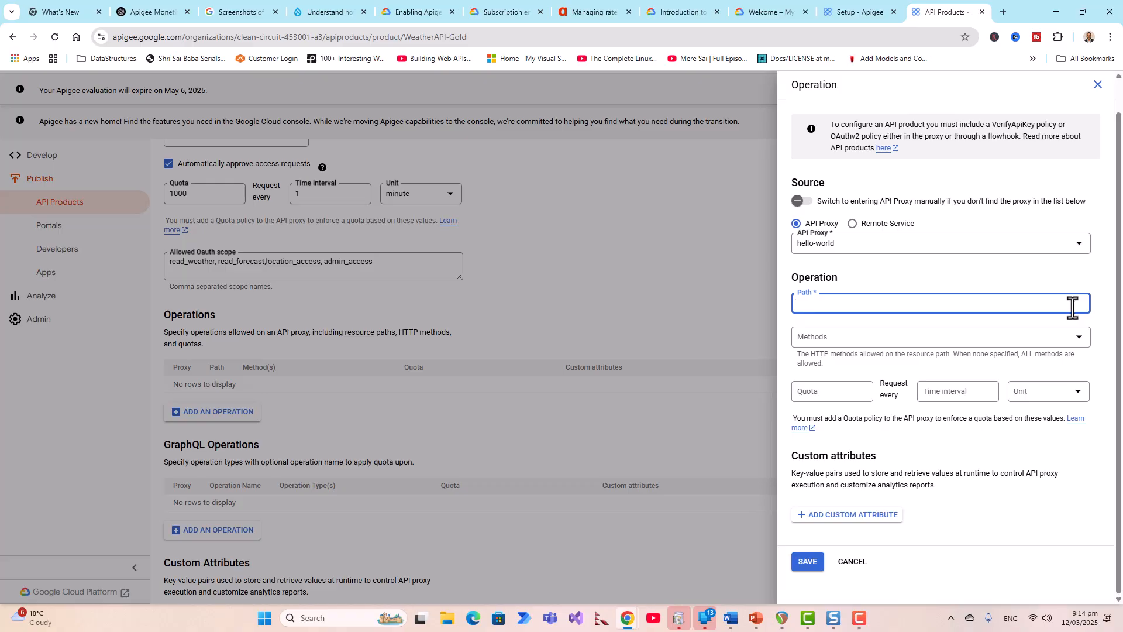
type("/")
left_click(1081, 345)
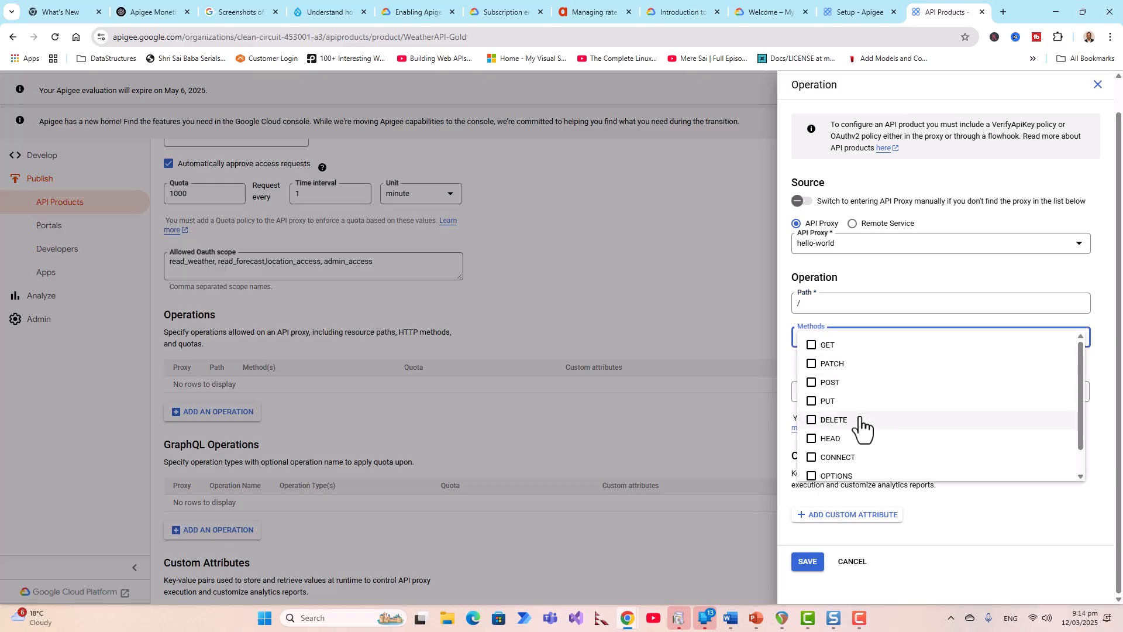
left_click(812, 345)
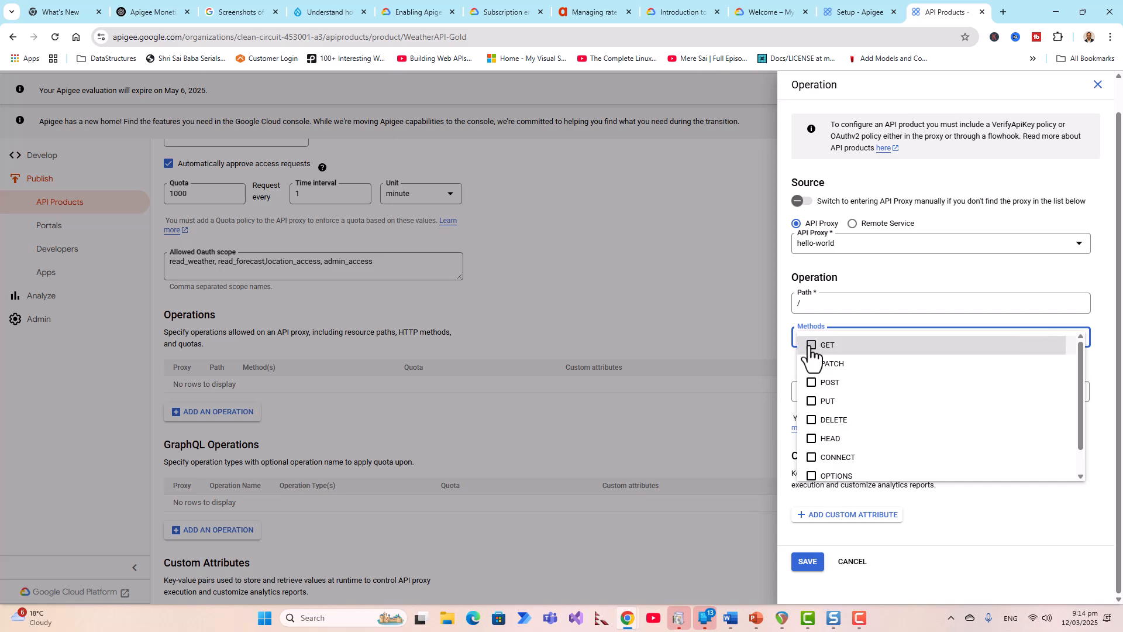
left_click(1106, 387)
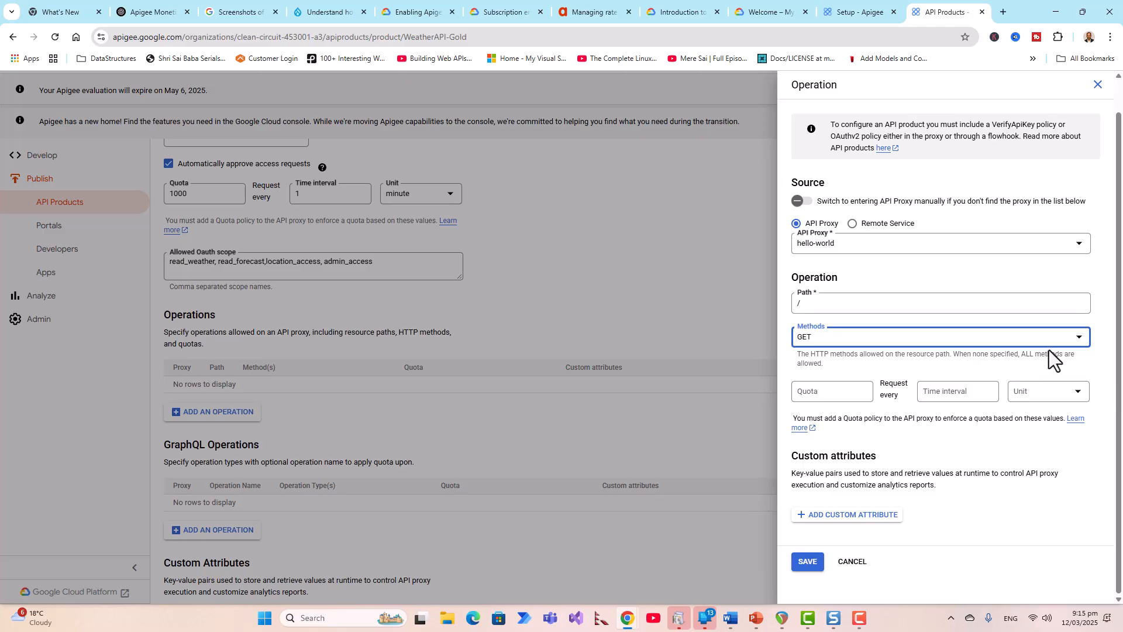
left_click(1080, 338)
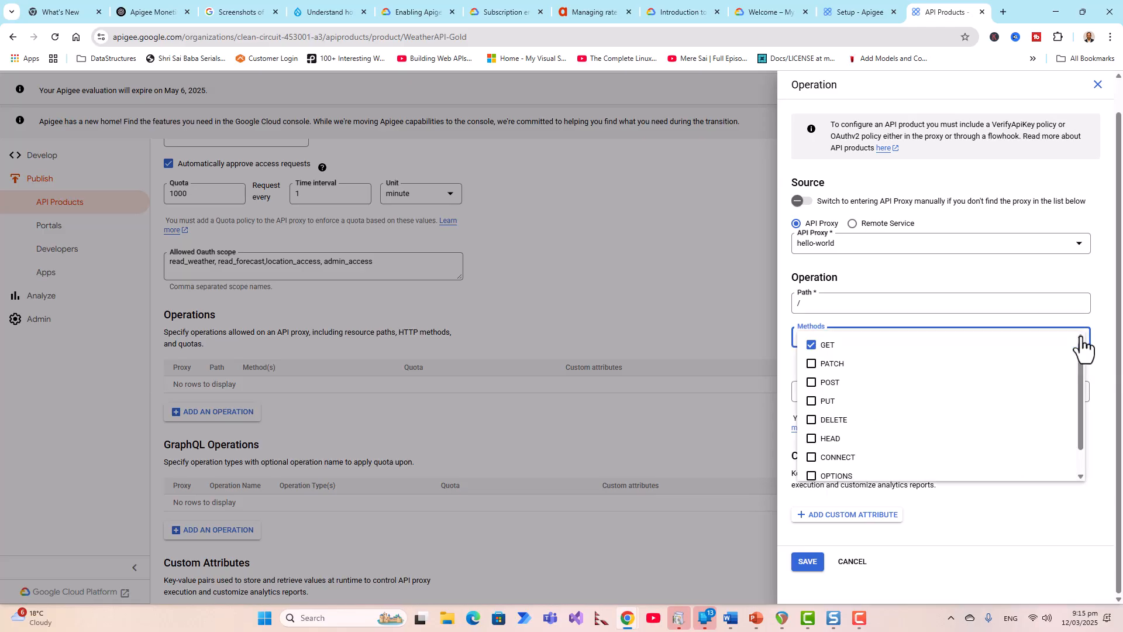
left_click(807, 345)
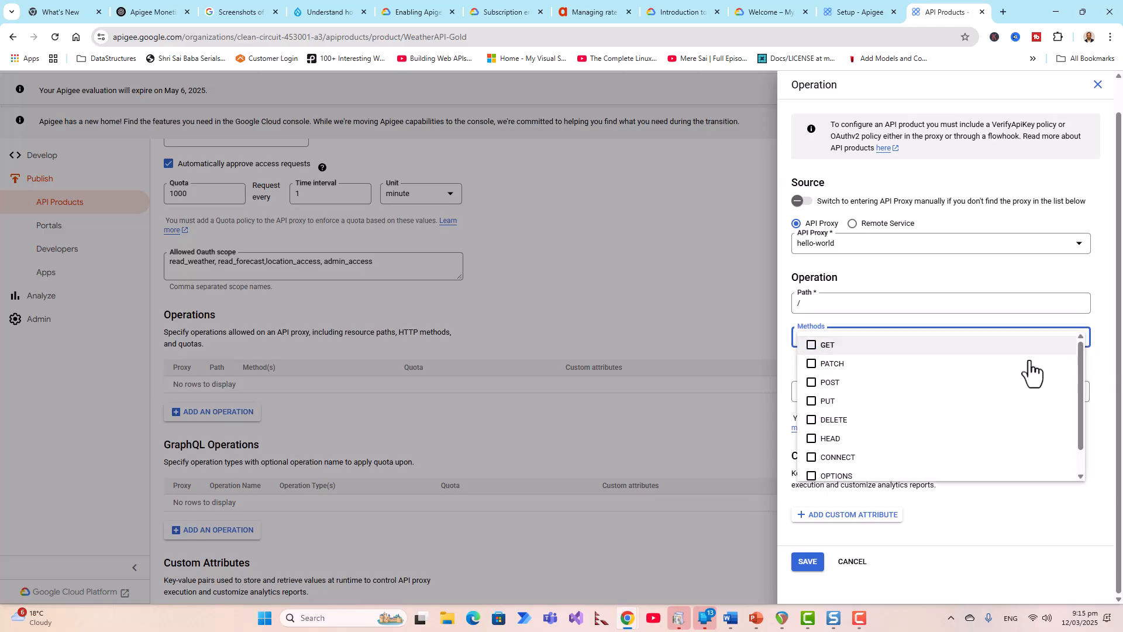
left_click(1095, 379)
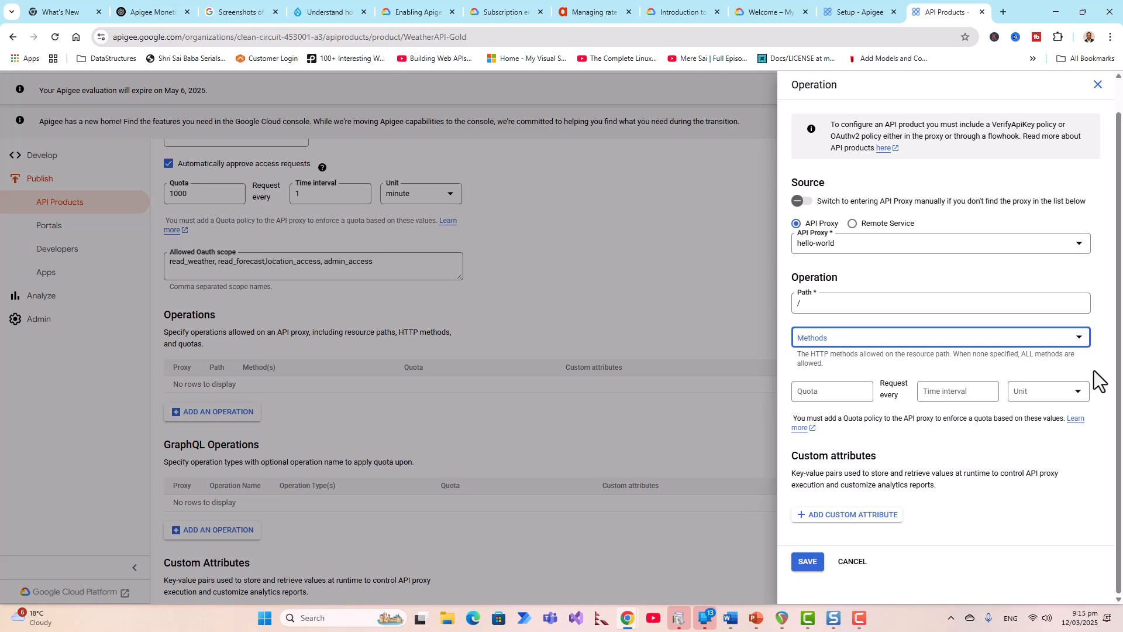
Set the operation's quota to 1000 requests every 1 minute, then save the operation and the API product
left_click(829, 393)
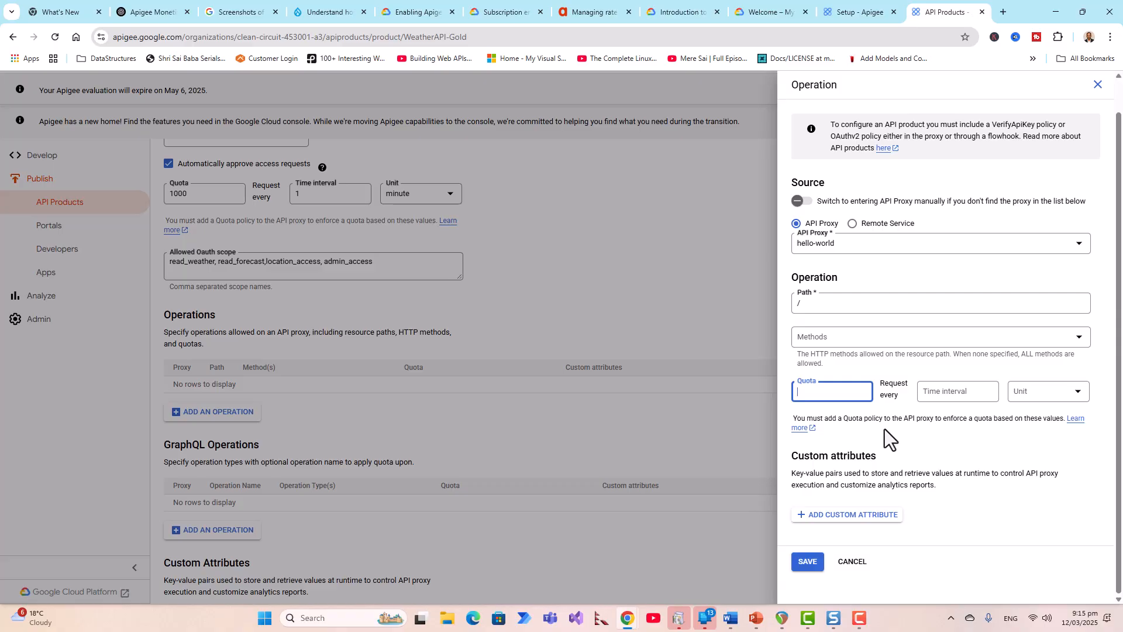
type("1000")
left_click(981, 396)
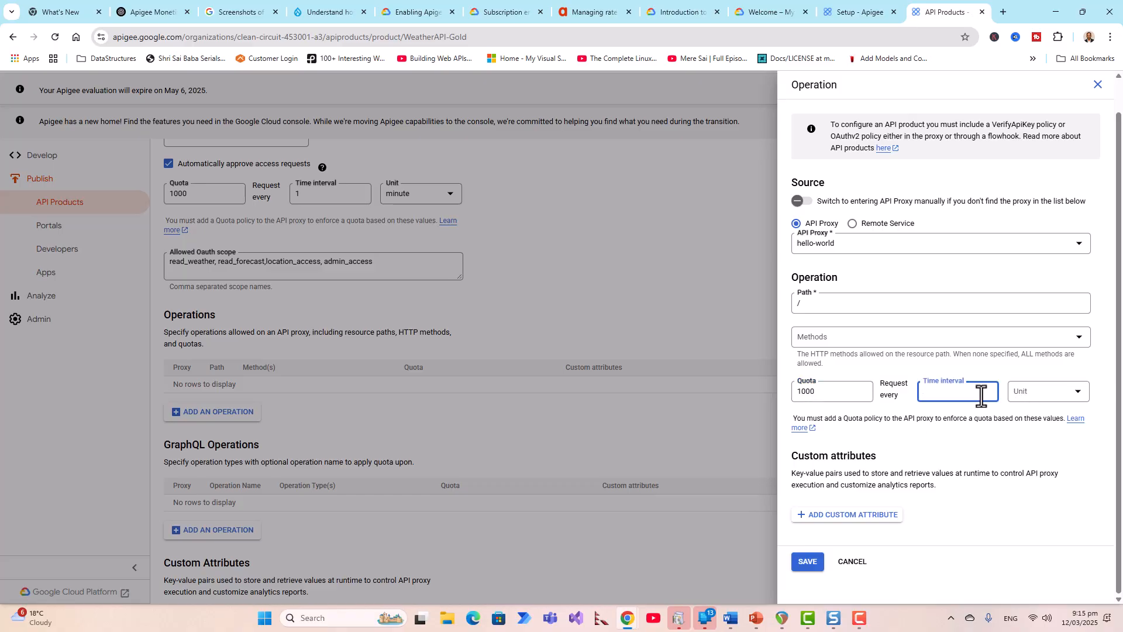
type("1")
left_click(1079, 396)
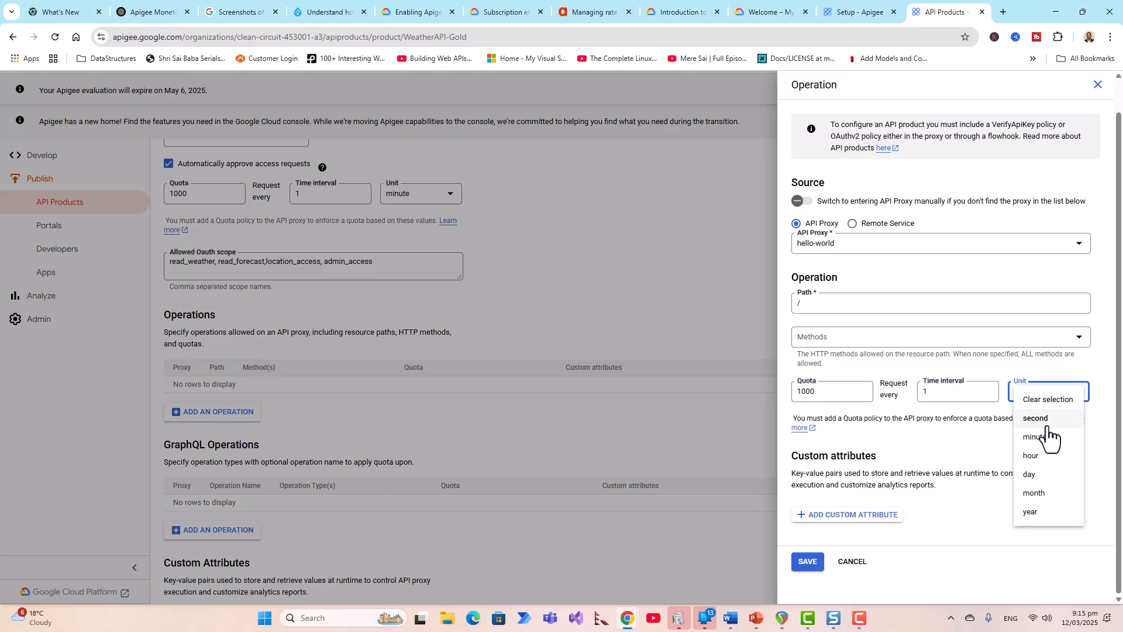
left_click(1047, 438)
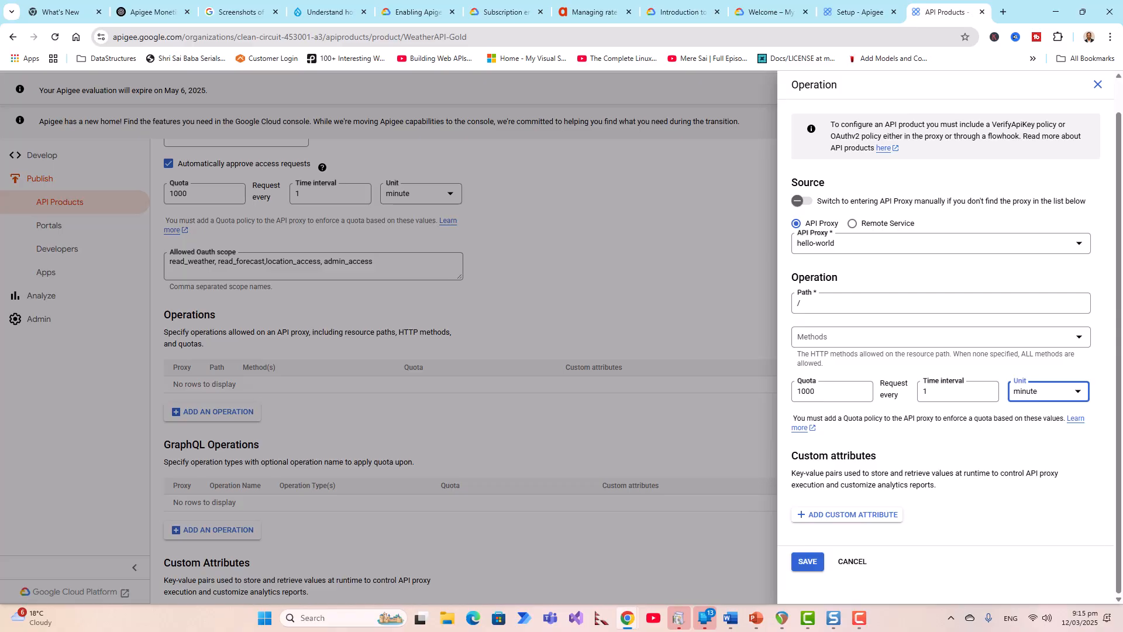
left_click(808, 565)
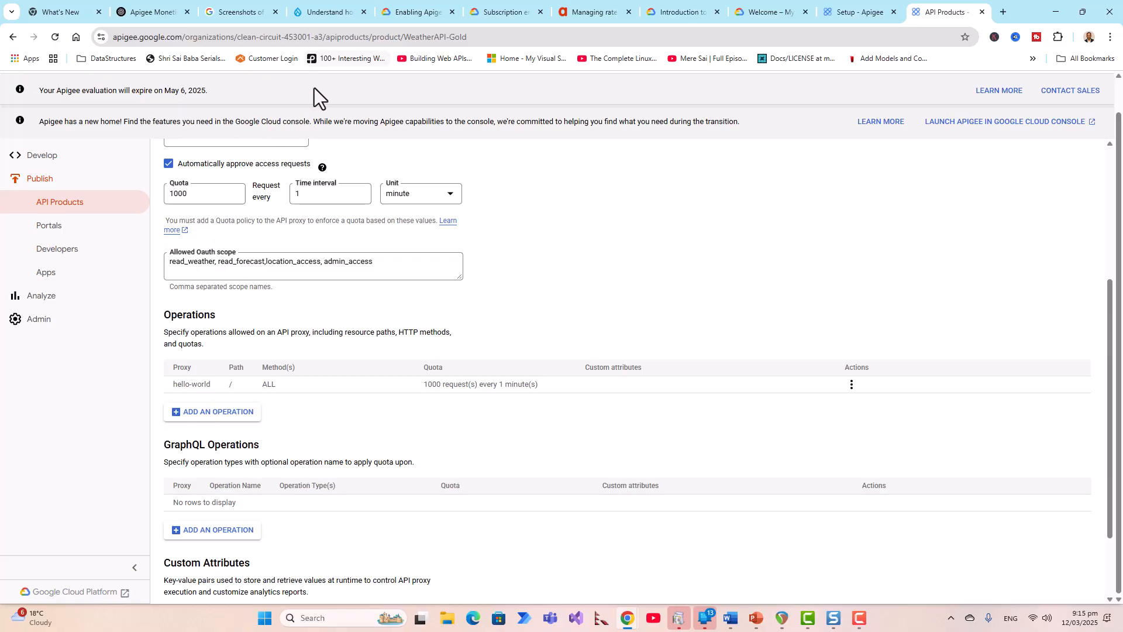
scroll(338, 165, "up", 4)
left_click(337, 155)
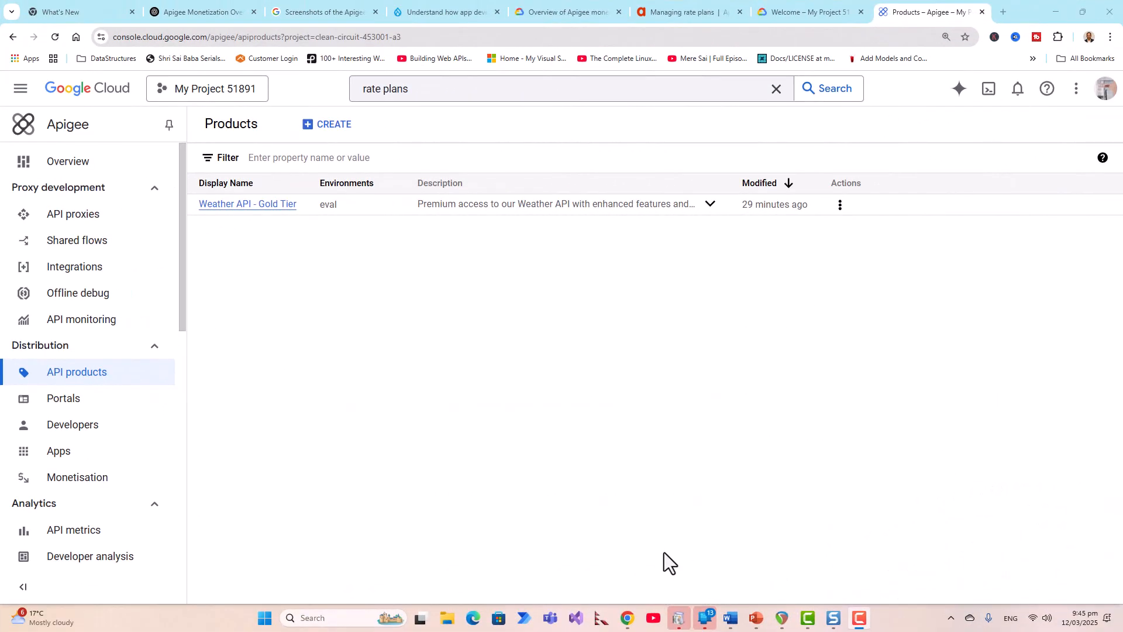
Check Apigee's Monetisation page and view the Overview of Apigee monetization documentation
left_click(63, 479)
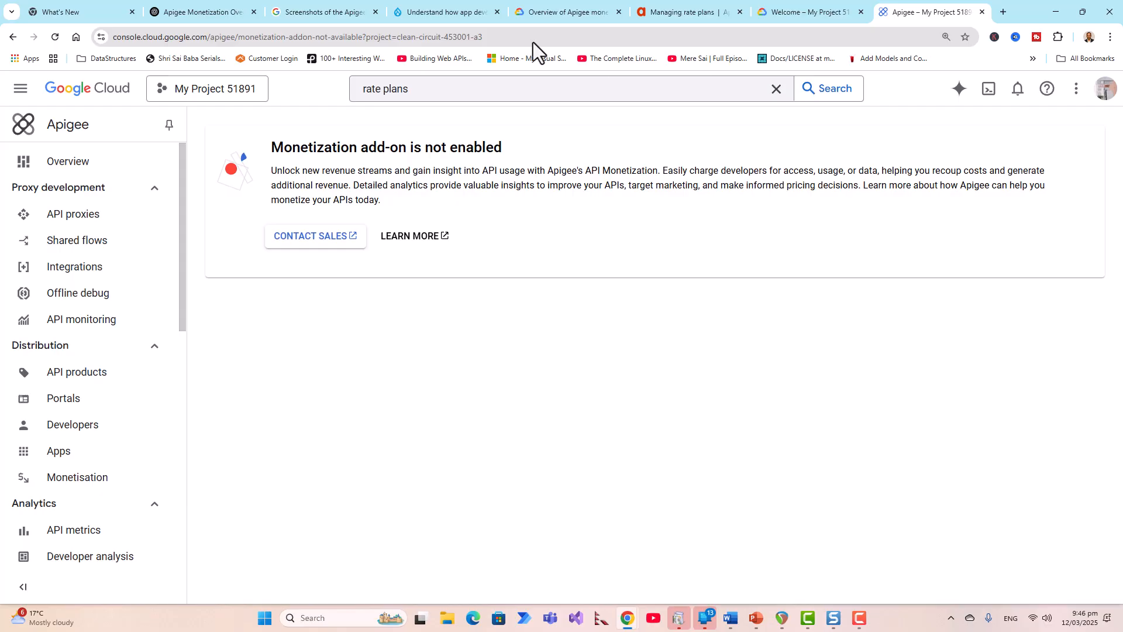
left_click(571, 11)
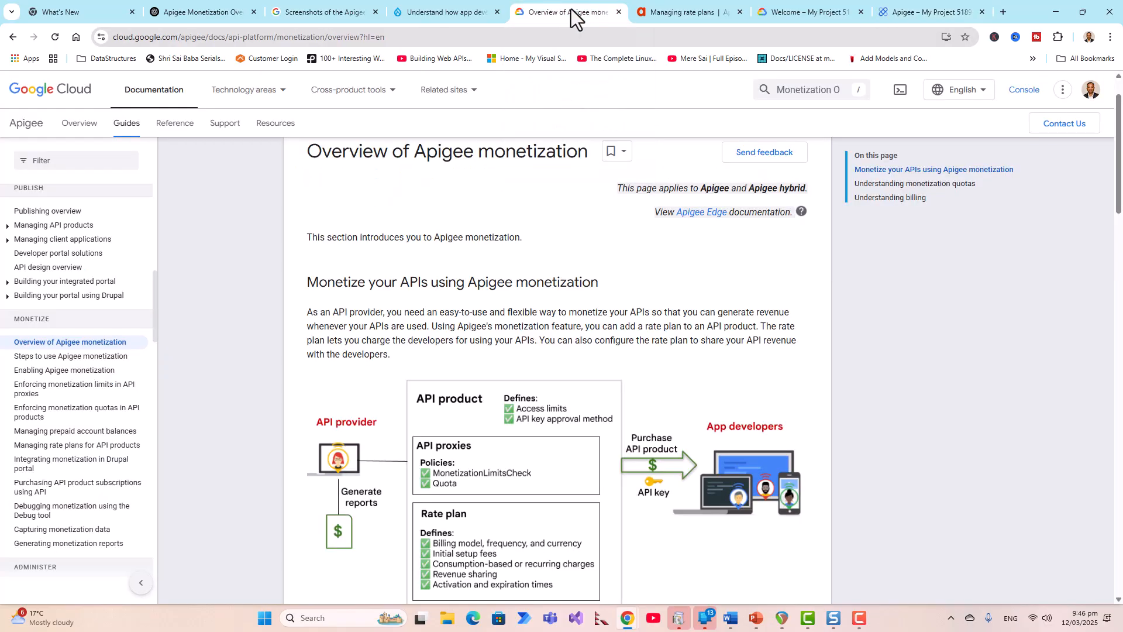
scroll(668, 355, "down", 1)
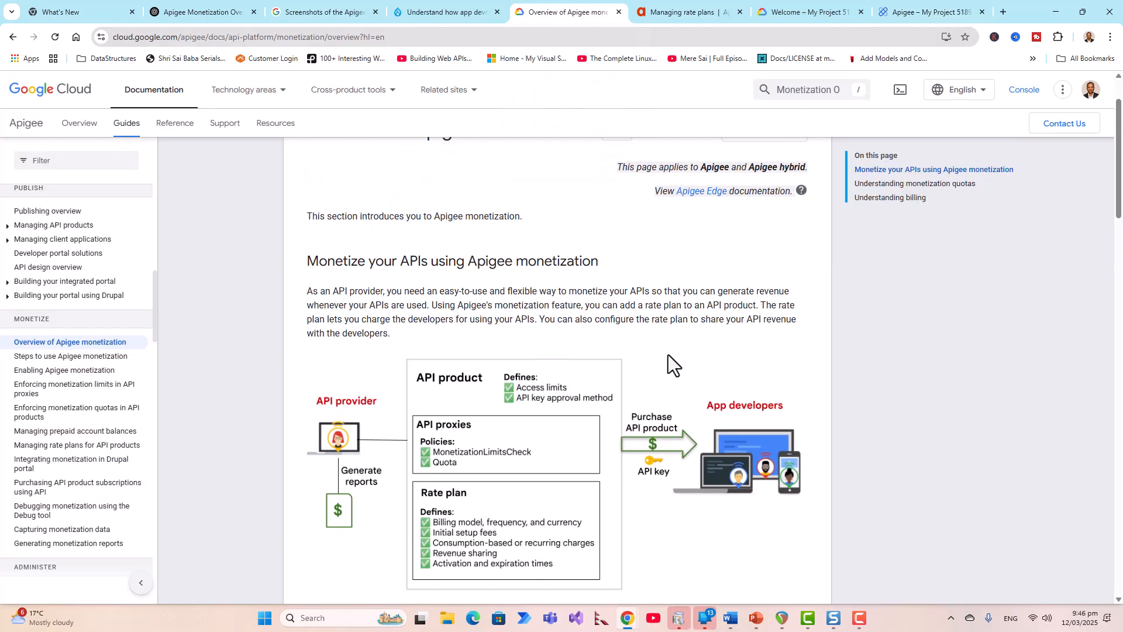
scroll(667, 354, "up", 1)
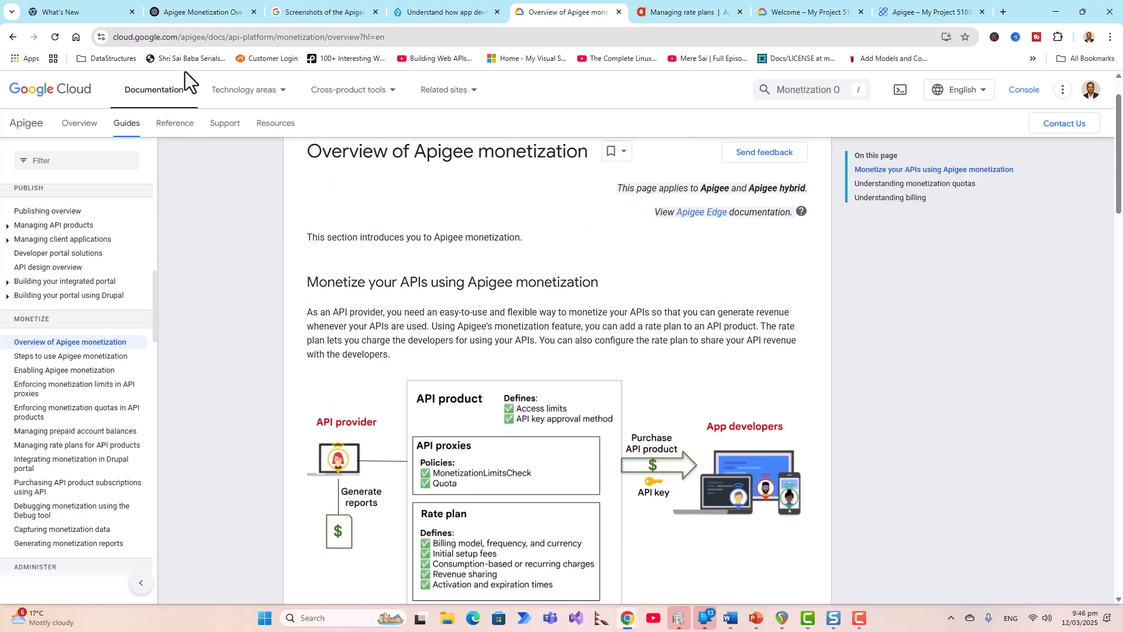